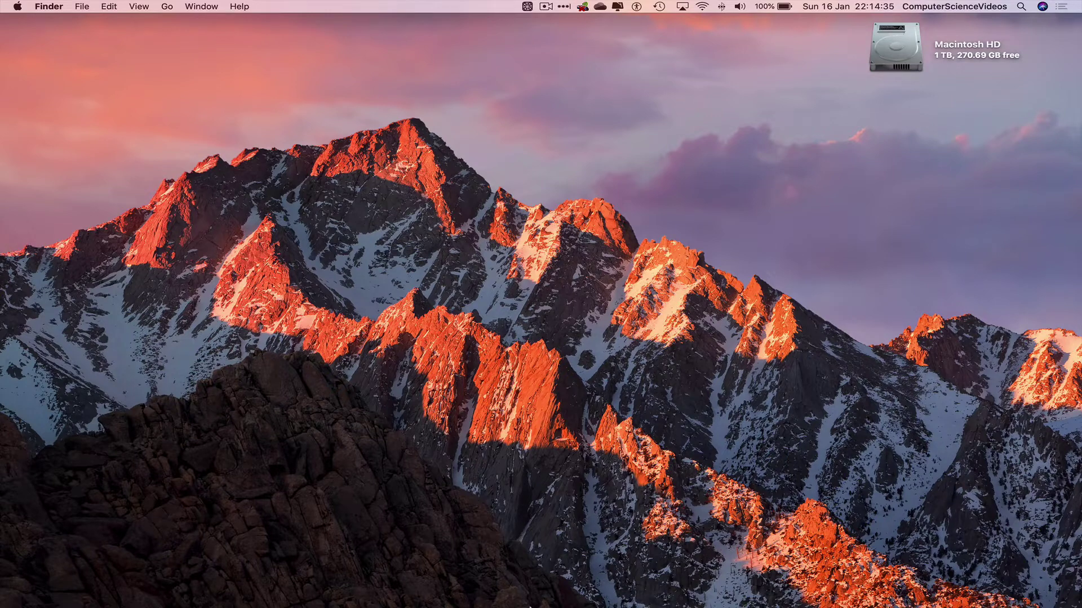
- Launch Safari and search Google for 'tiktok' using the suggested completion
mouse_move(273, 602)
left_click(163, 587)
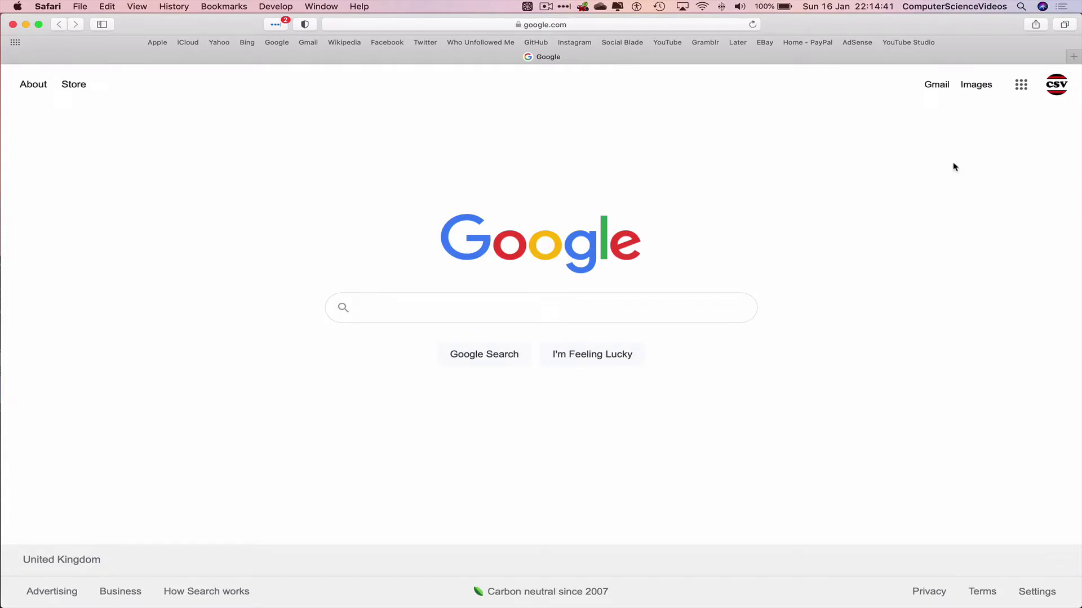
type("ti")
key("Down")
key("Return")
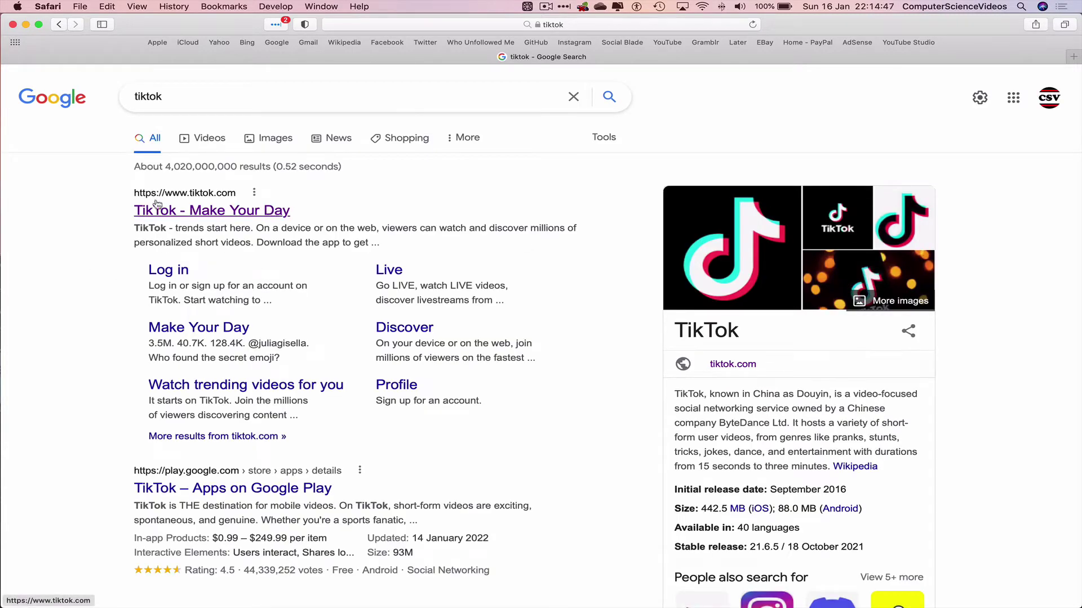
- Go to the TikTok site from the results and bring up its Sign up for TikTok dialog
left_click(239, 216)
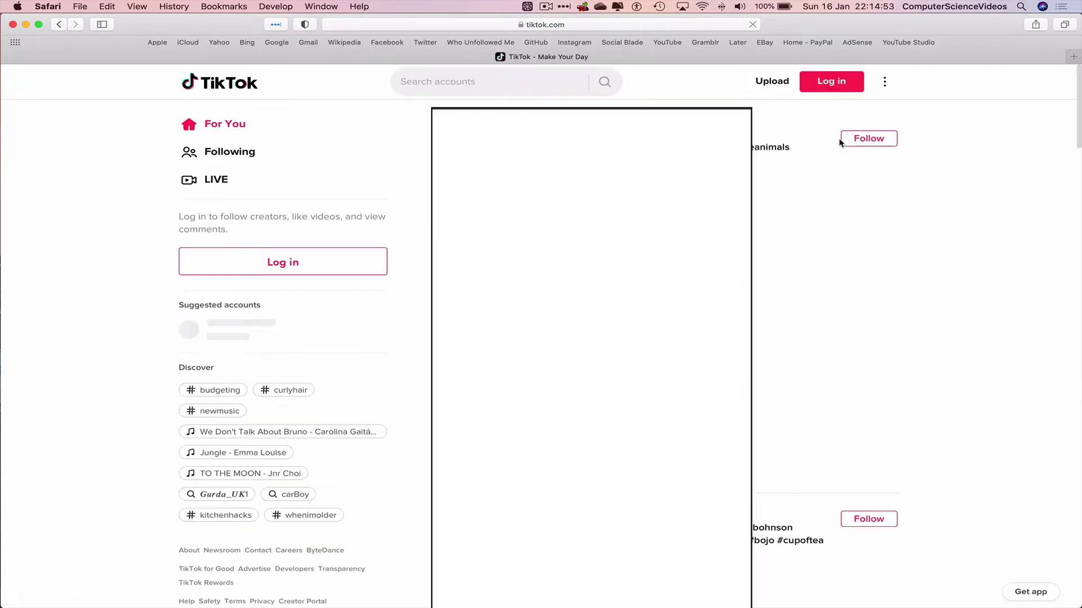
mouse_move(882, 79)
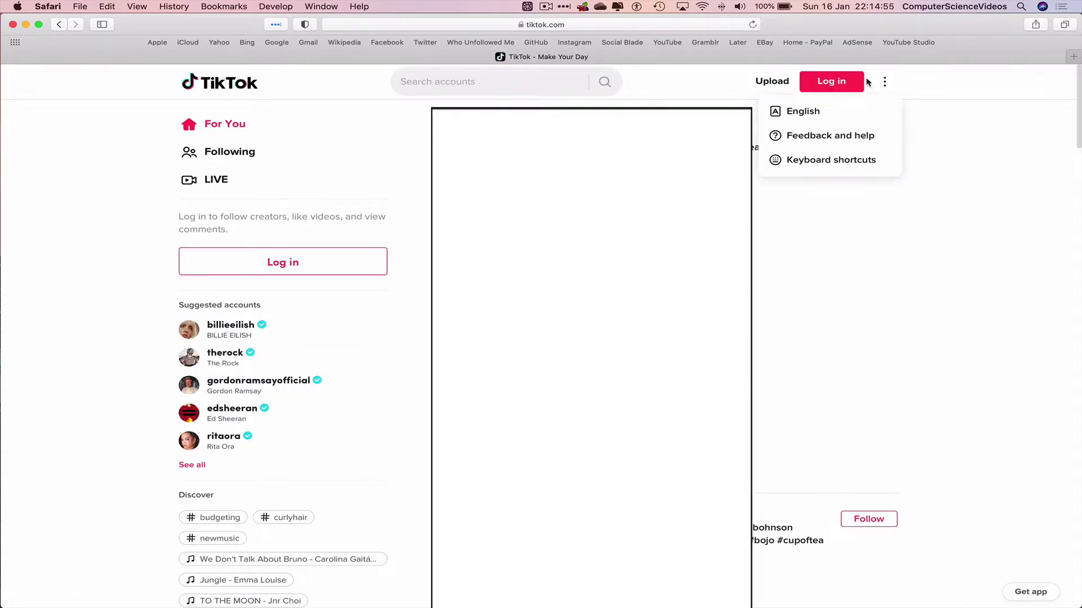
left_click(839, 81)
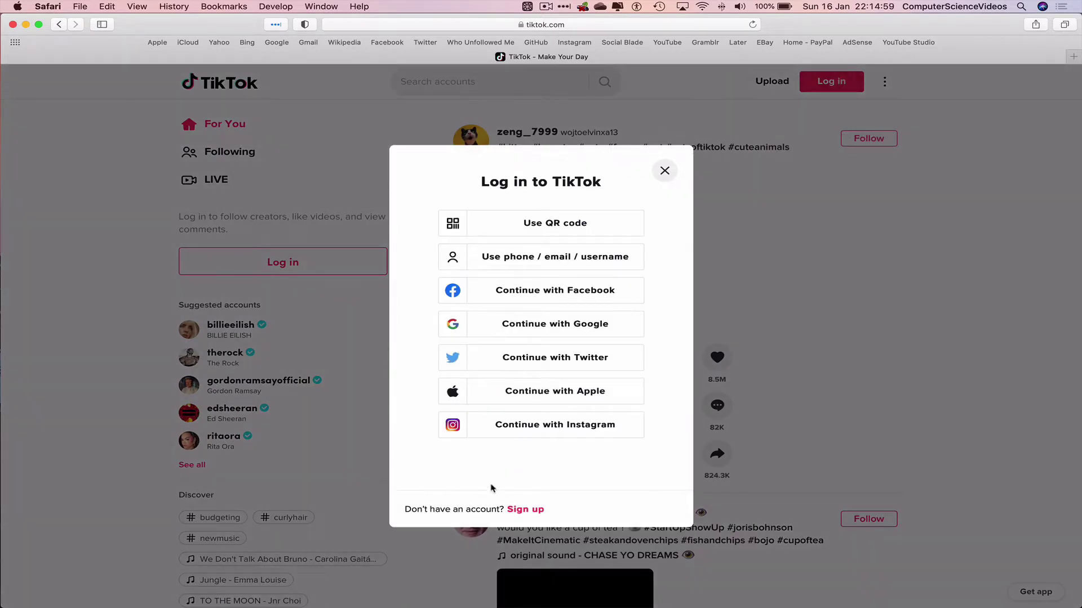
left_click(526, 511)
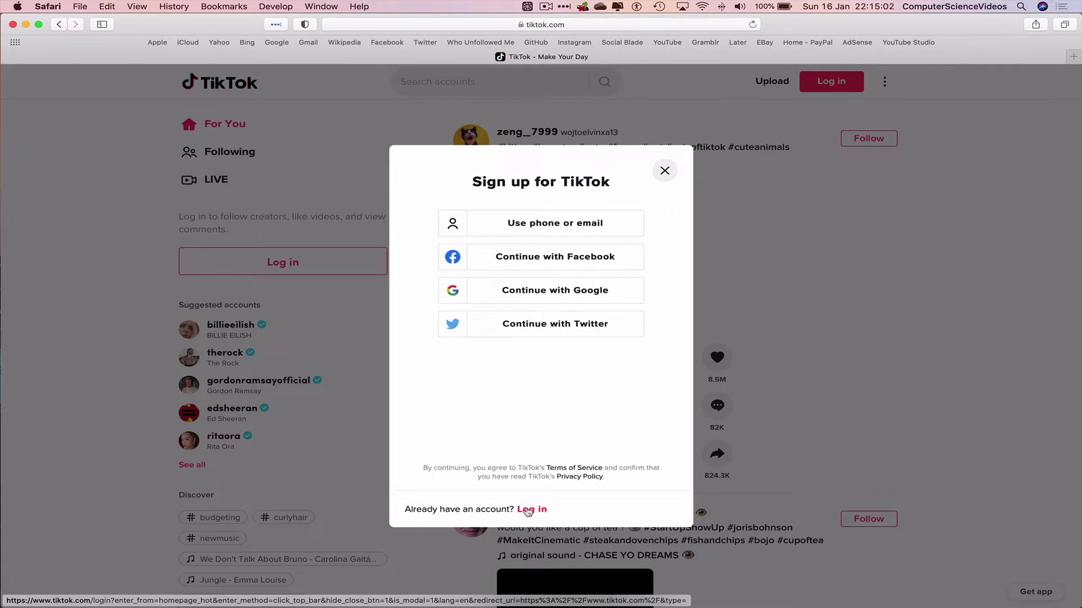
- Choose phone-or-email sign-up, enter a birthday, and switch the form to email sign-up
left_click(609, 225)
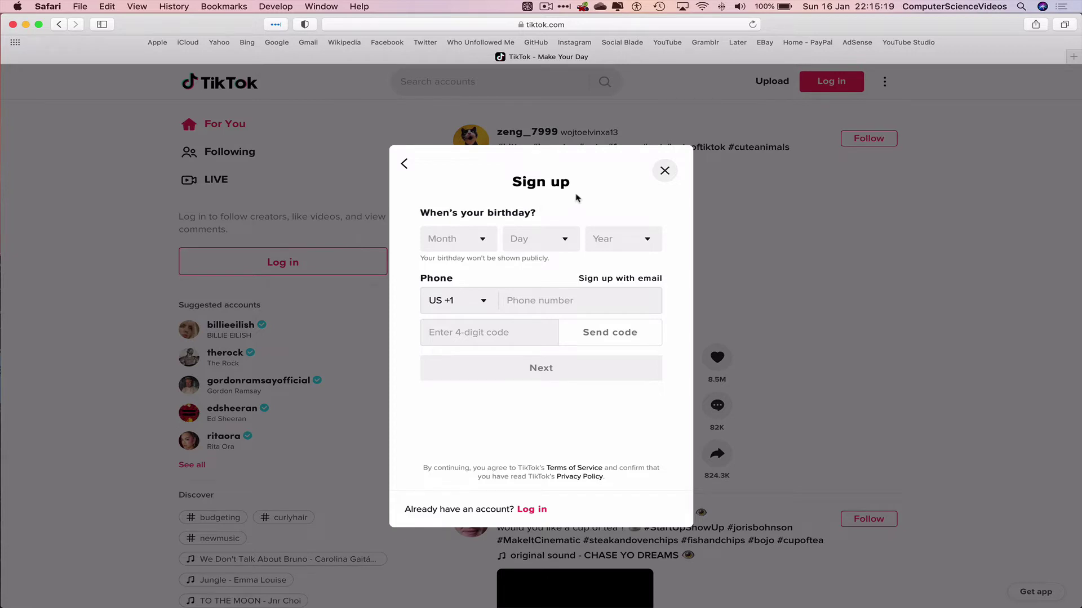
left_click(479, 241)
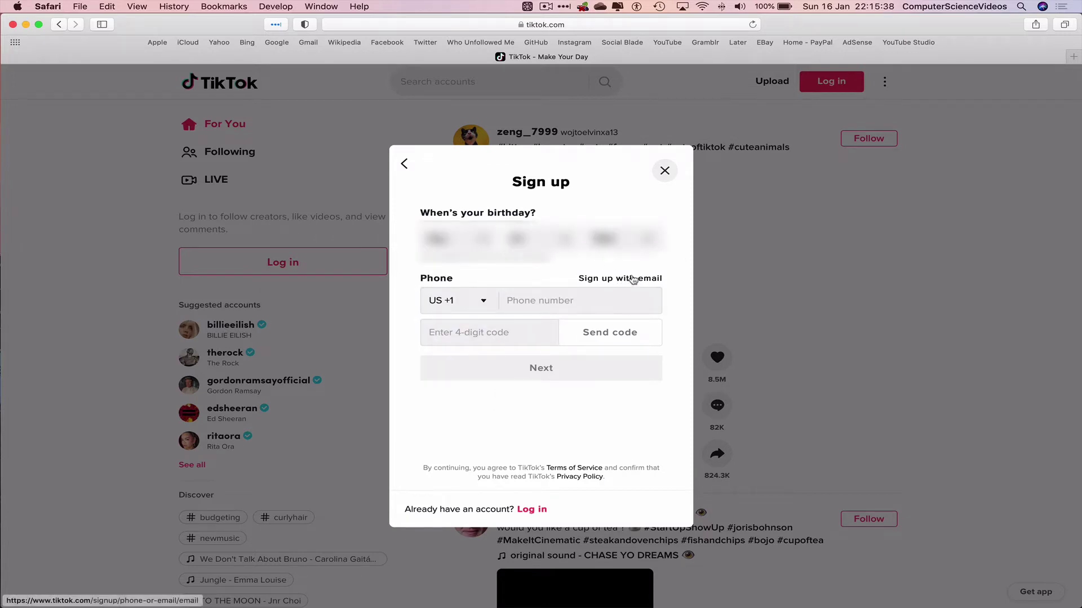
left_click(633, 280)
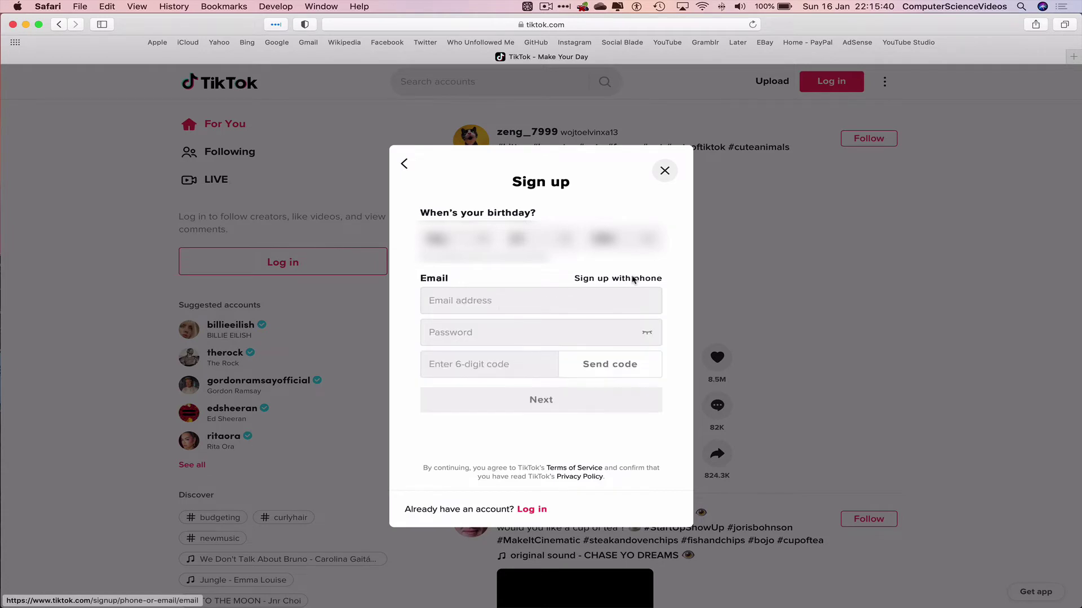
- Enter the account's email address and a valid password, and request the verification code
left_click(552, 302)
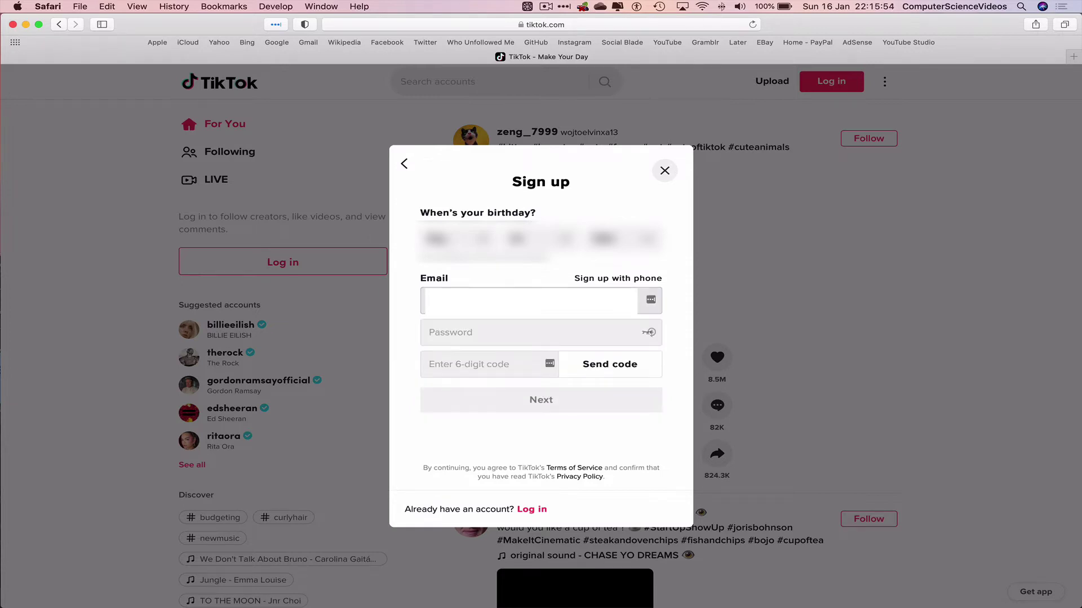
left_click(536, 335)
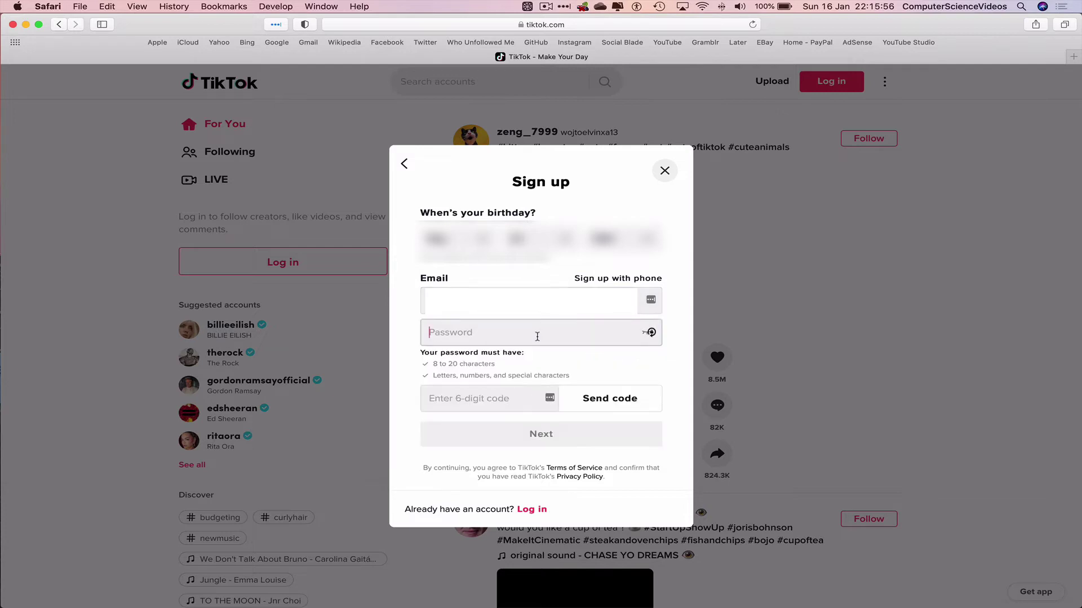
type("••••••••••••••••••••")
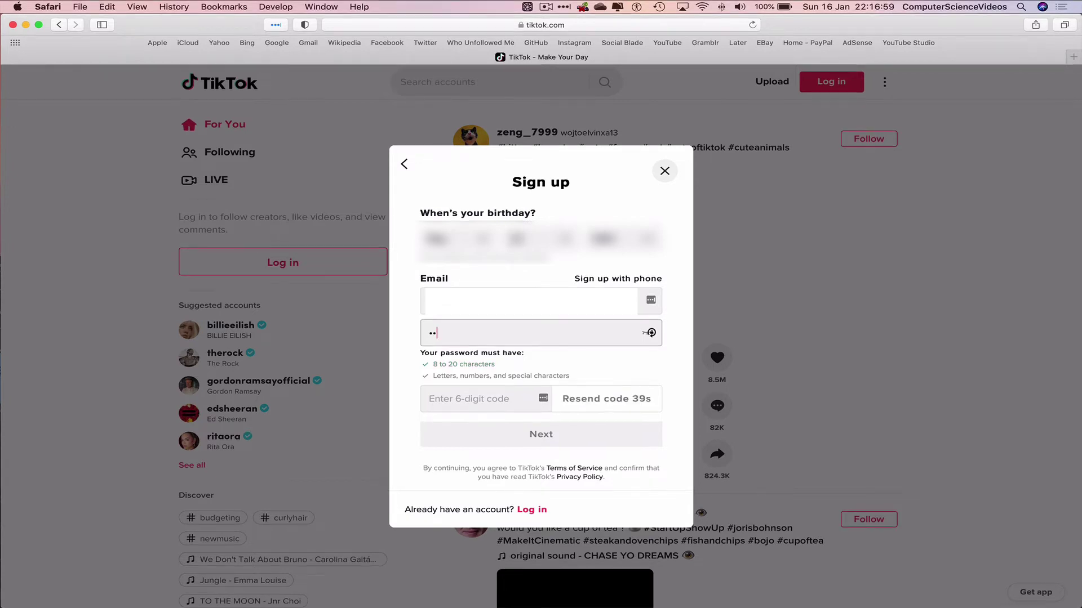
type("••••••")
type("•••••••••••")
left_click(584, 364)
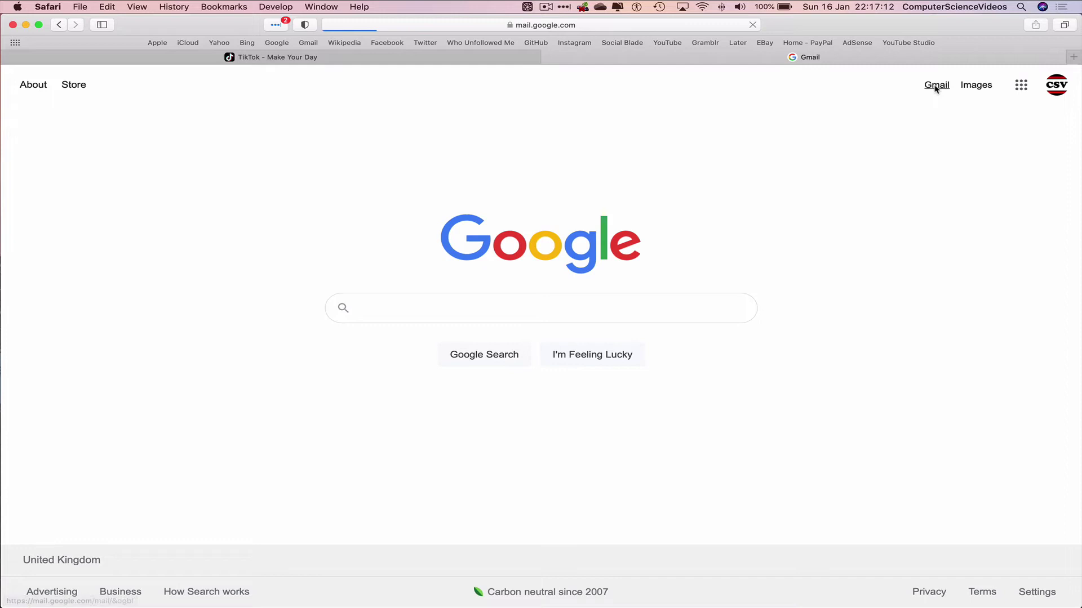
- Read the TikTok verification email under Gmail's Updates, then return to the TikTok sign-up tab
left_click(745, 165)
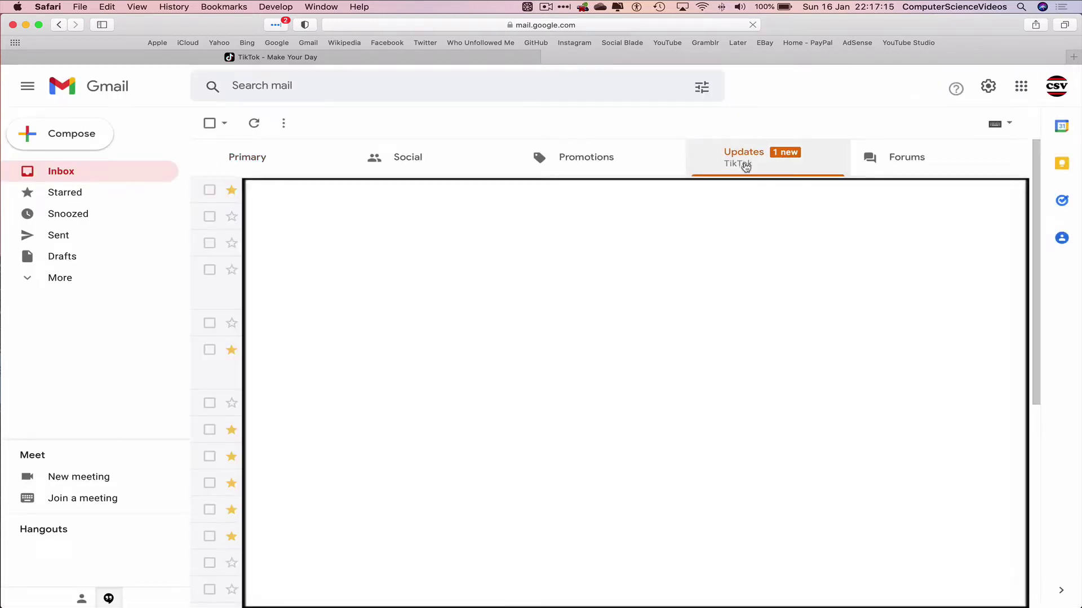
left_click(564, 190)
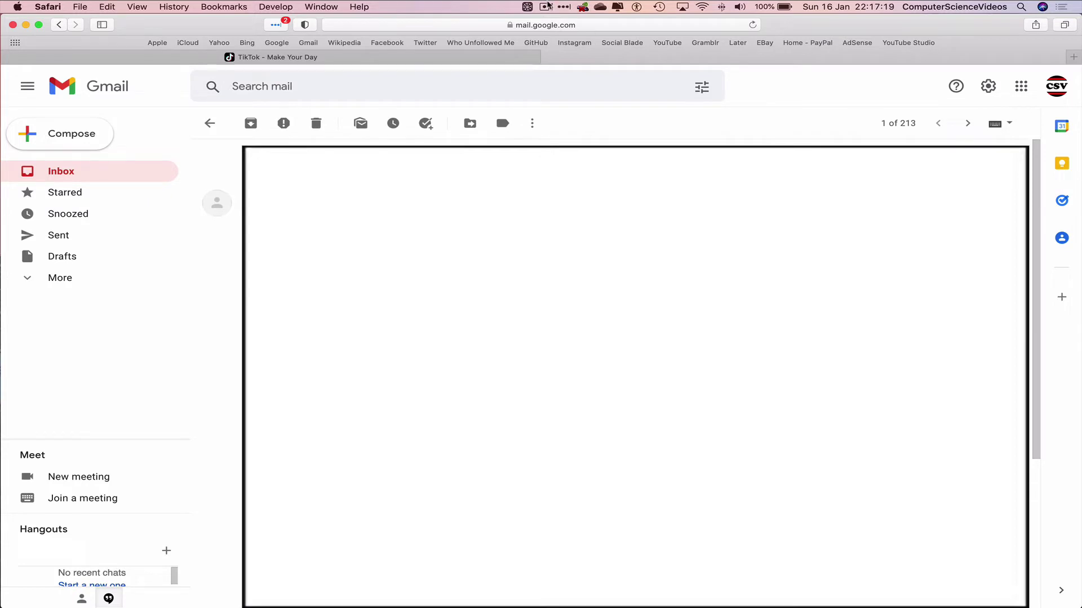
left_click(478, 57)
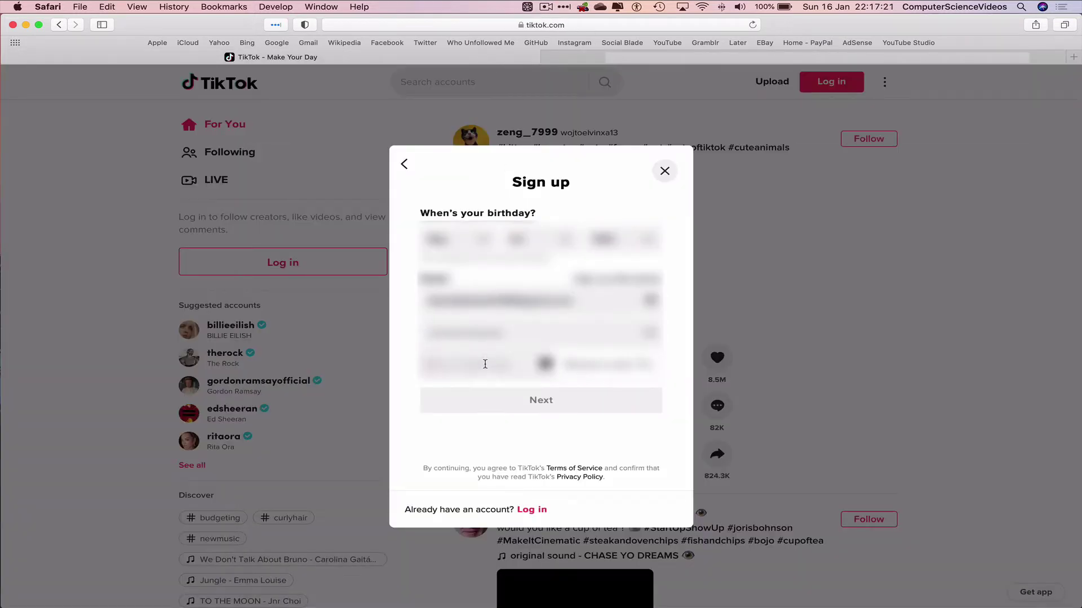
- Paste the verification code, solve the slider puzzle, and continue to the username step
key("super+v")
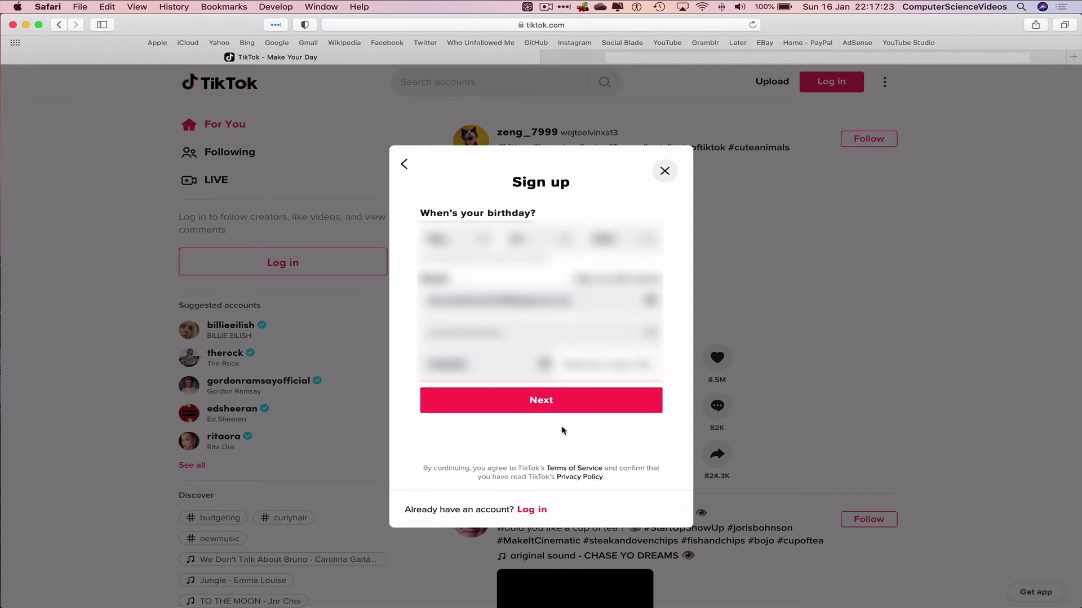
left_click(584, 401)
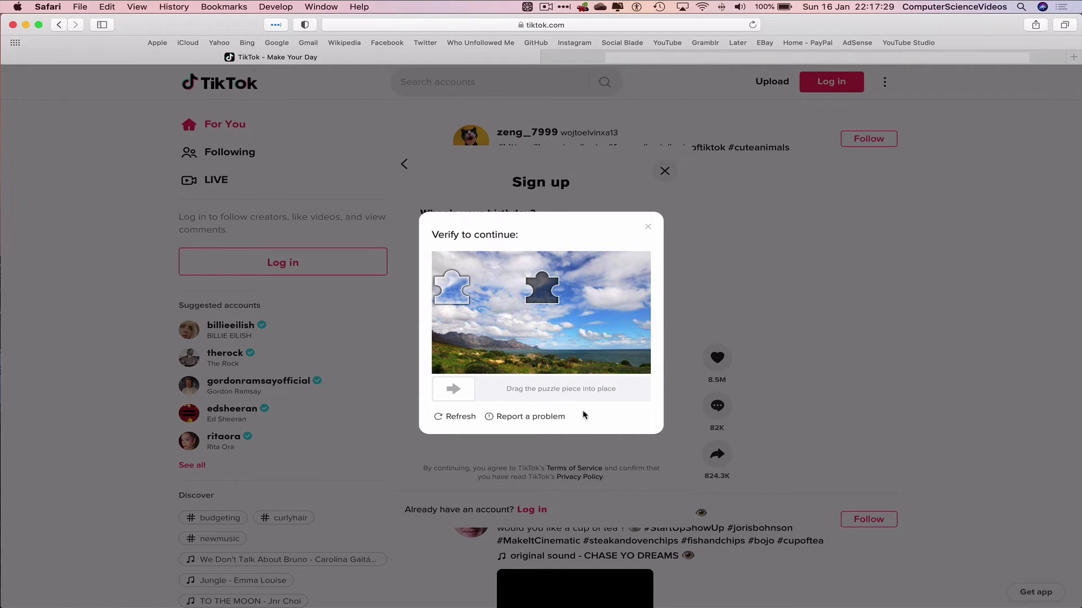
left_click_drag(453, 292, 543, 292)
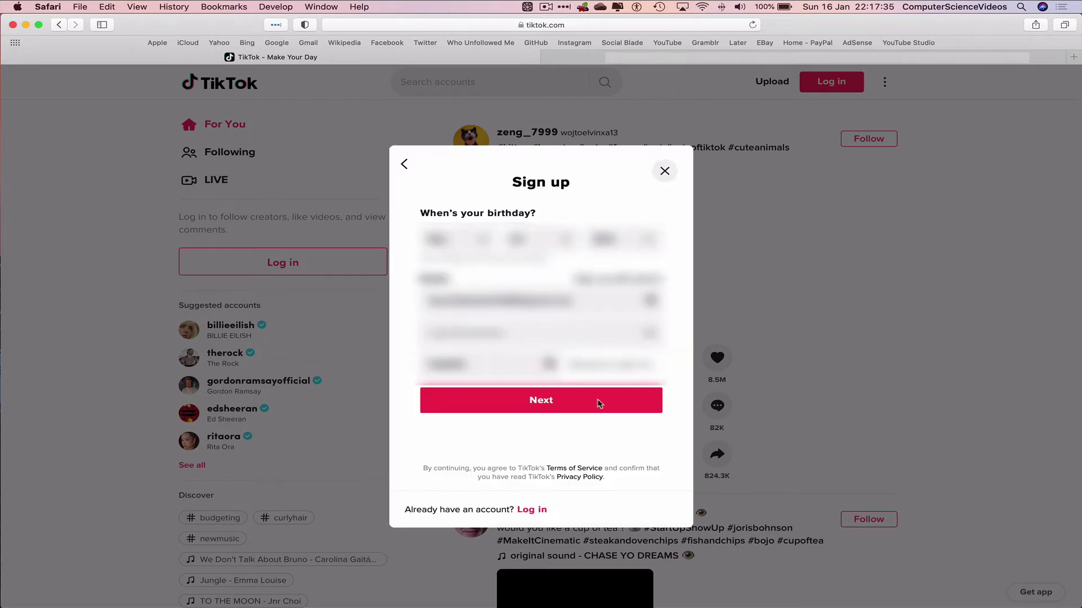
left_click(586, 401)
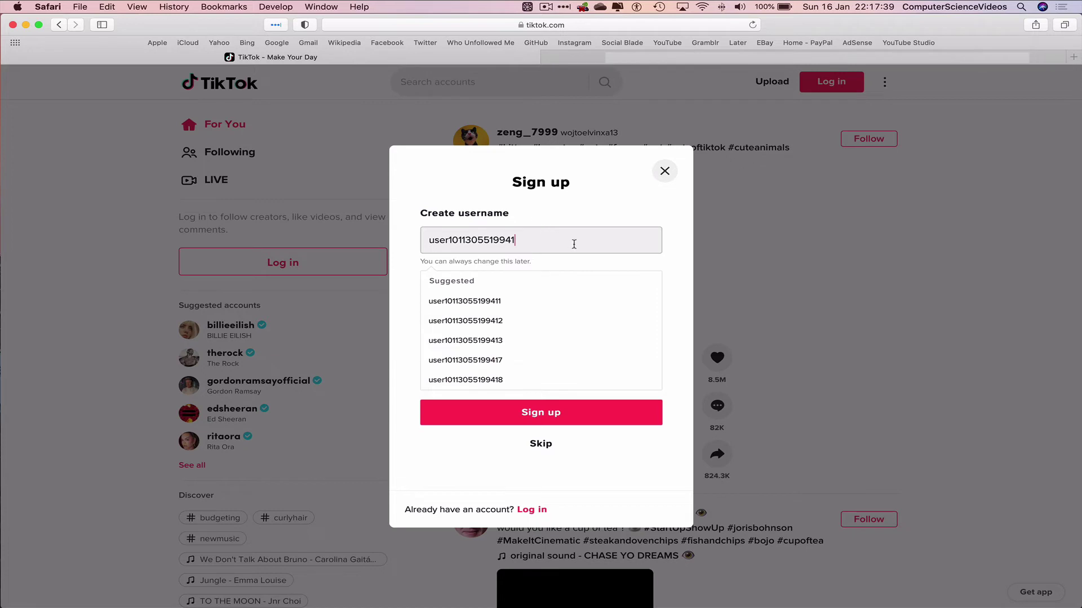
- Change the username to 'TheComputerScienceVideos' and complete the sign-up
left_click_drag(540, 237, 413, 234)
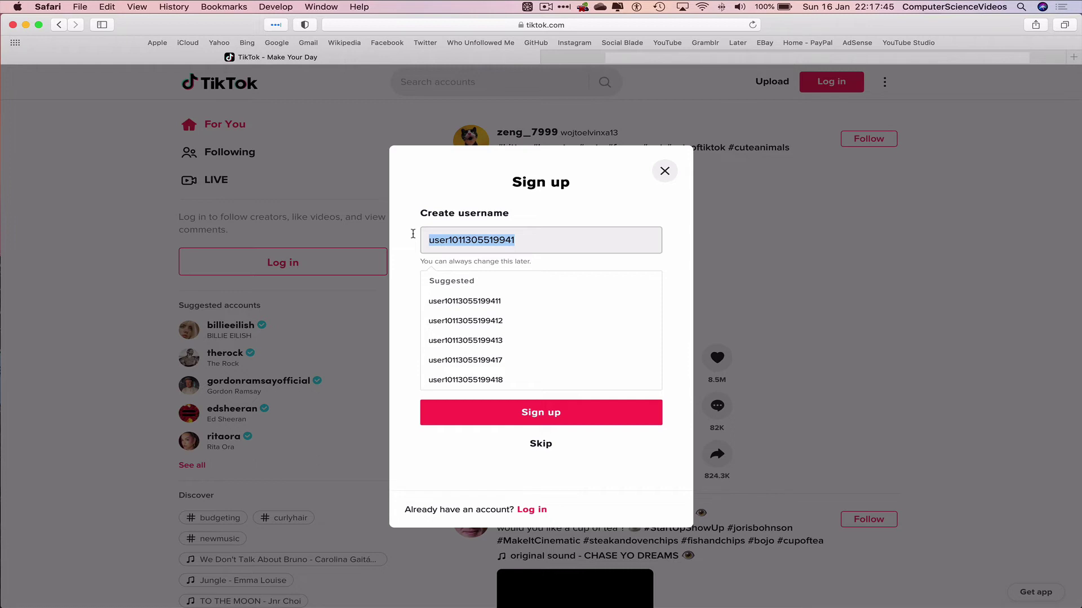
type("Compu")
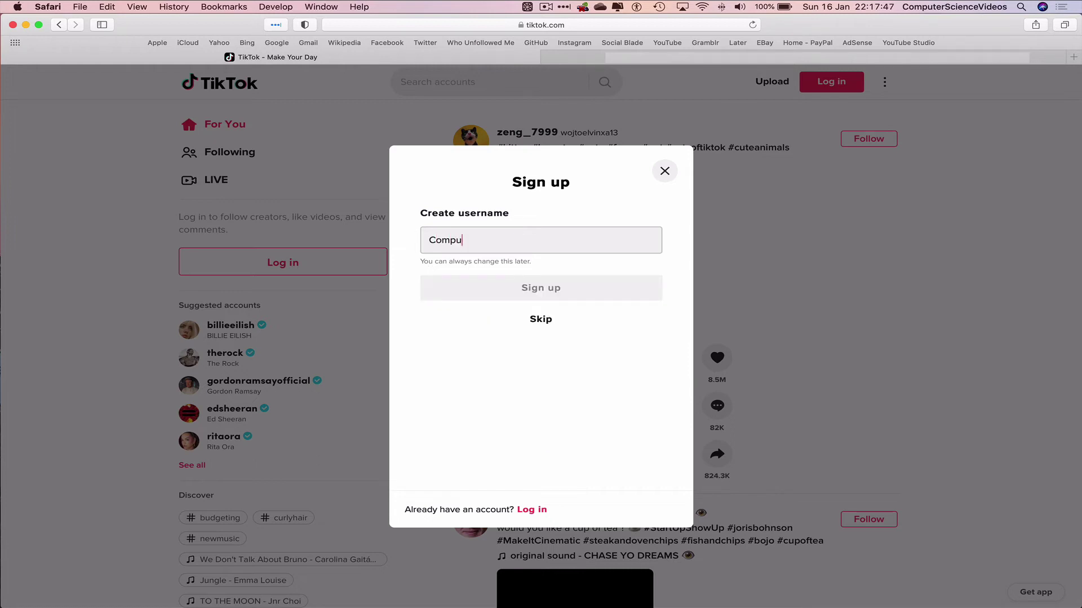
type("terScienceVideos")
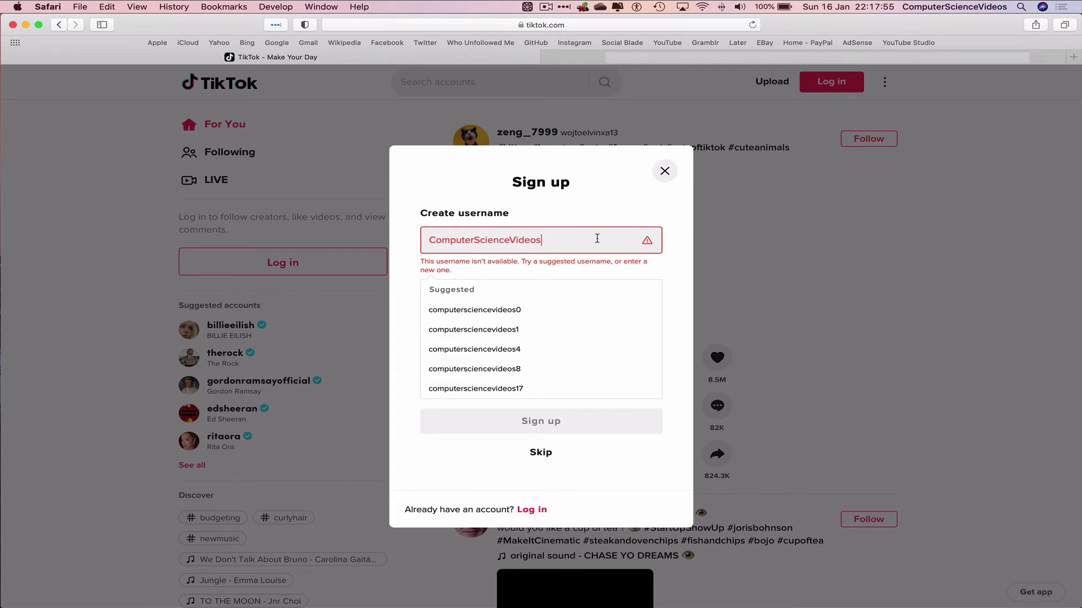
key("super+a")
key("Left")
type("The")
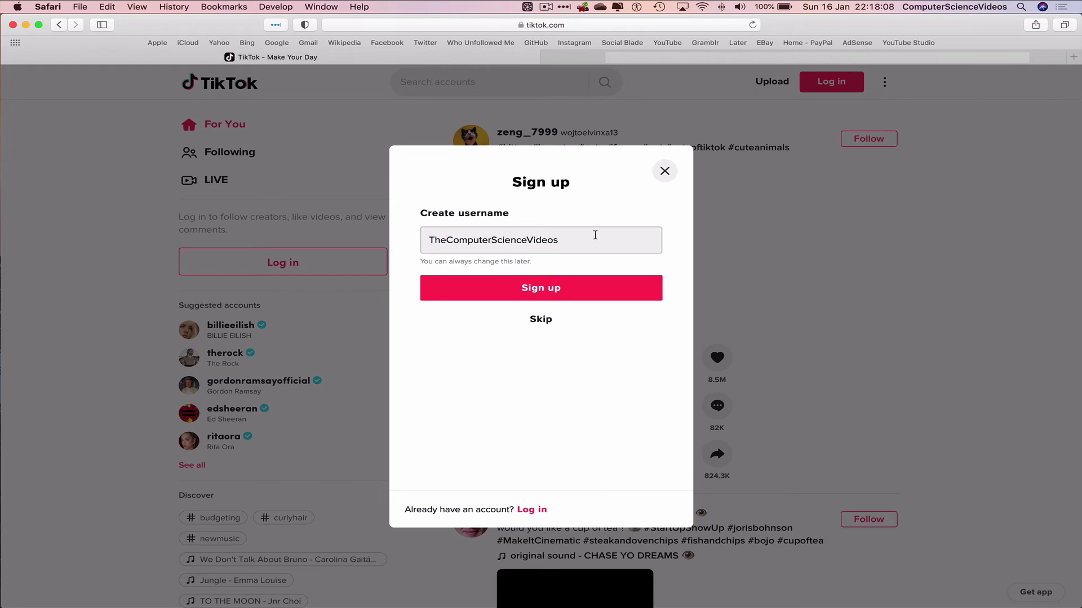
left_click(579, 291)
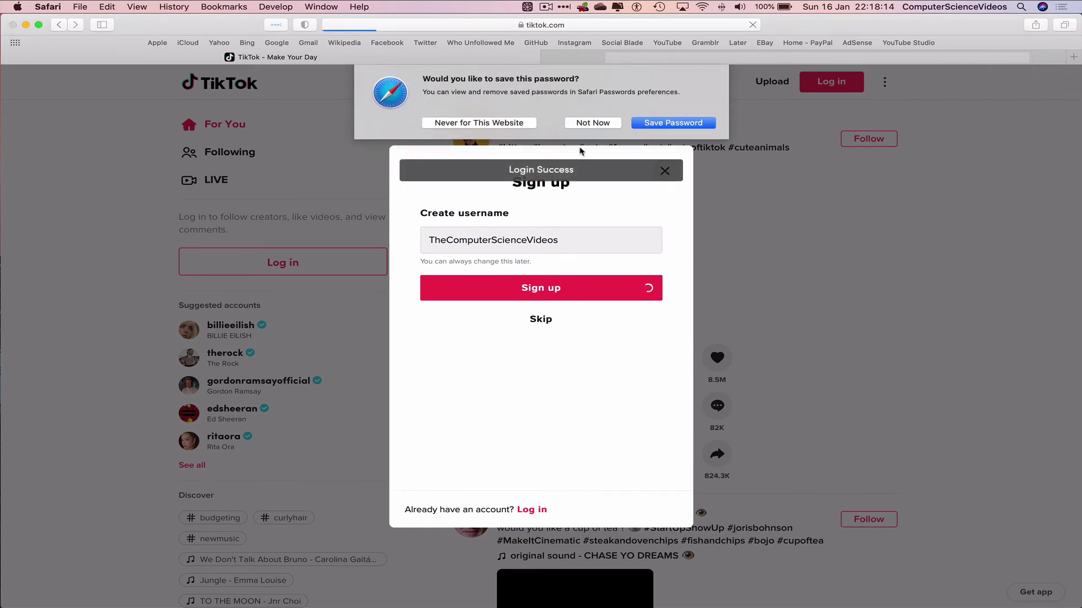
- Save the login password in Safari, view the new empty profile, and quit Safari
left_click(697, 123)
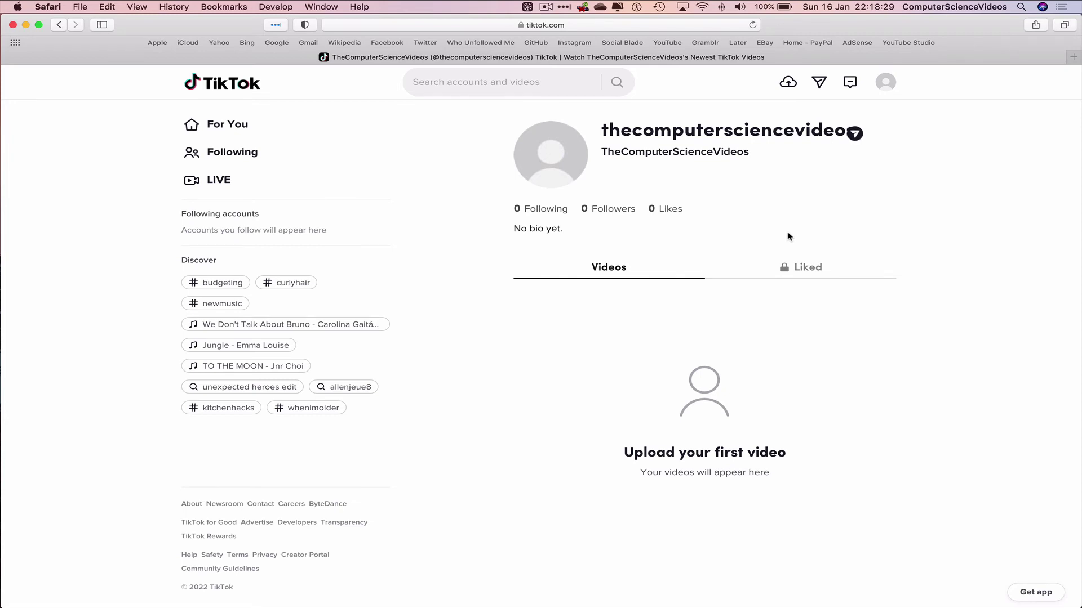
left_click(52, 7)
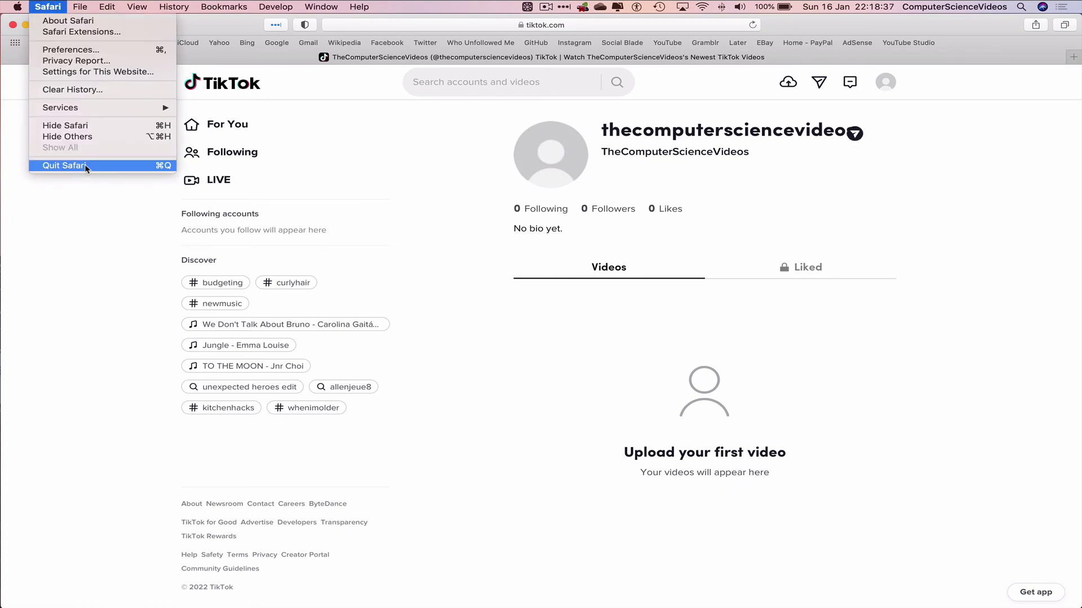
left_click(104, 165)
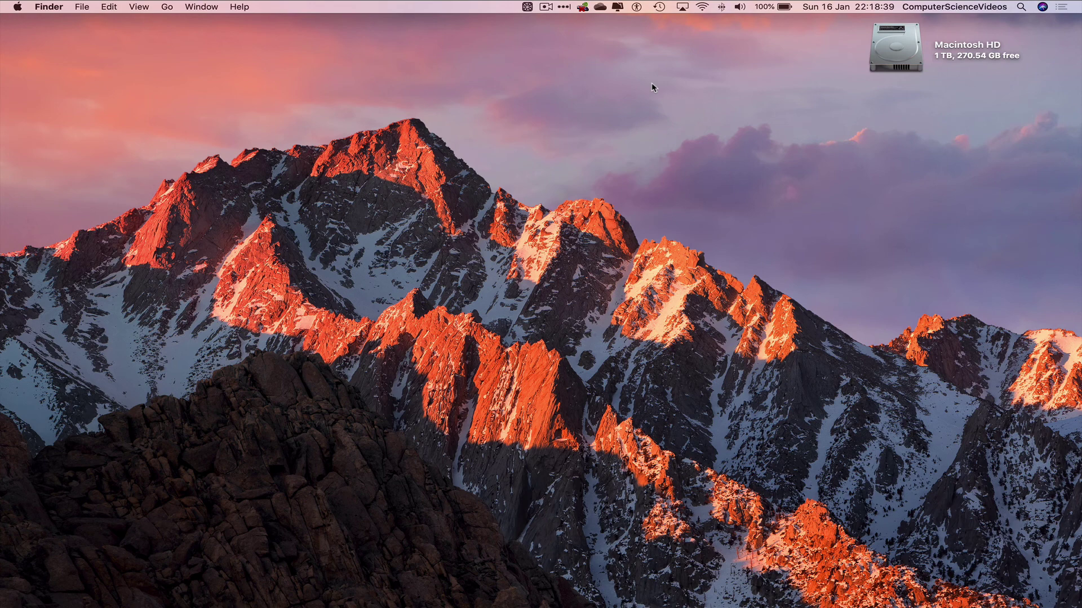